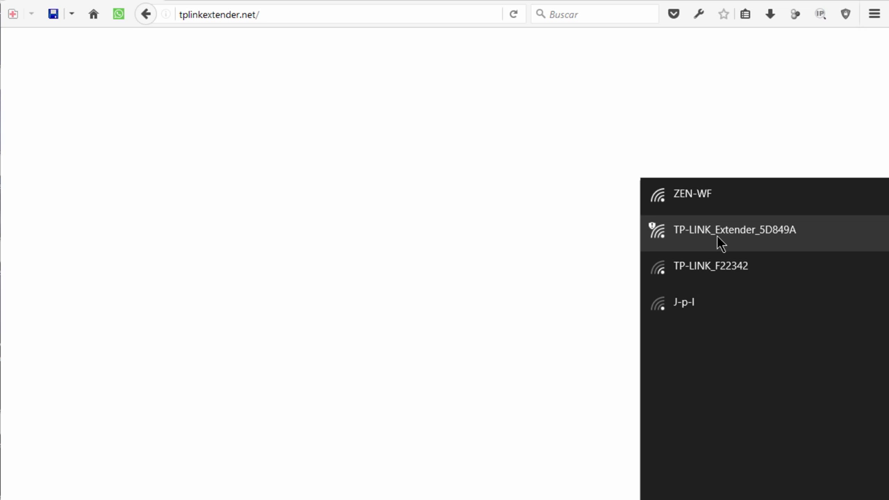
- Join the TP-LINK_Extender_5D849A wireless network from the Windows network flyout
left_click(716, 235)
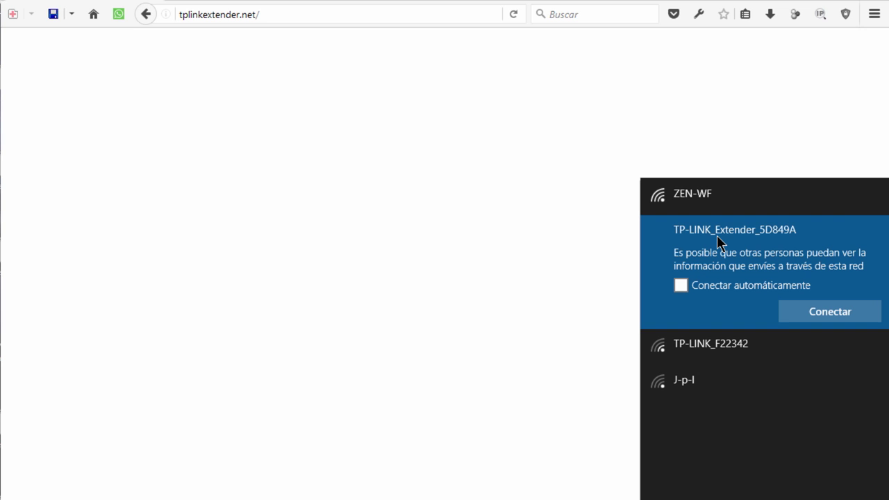
left_click(801, 312)
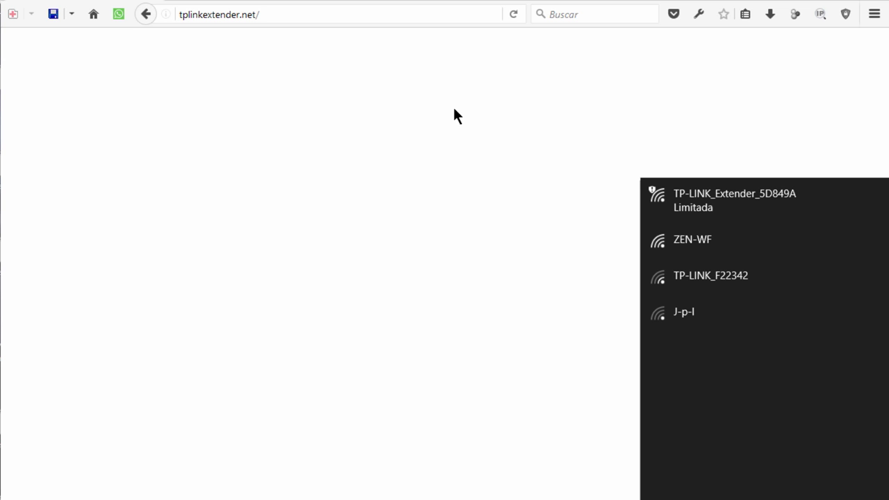
- Reload the extender's setup page and log in with the default credentials
left_click(382, 9)
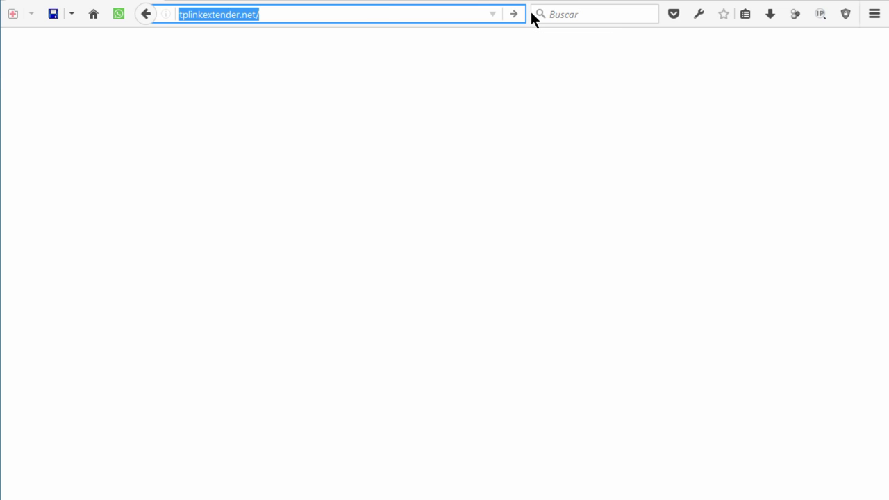
key("Return")
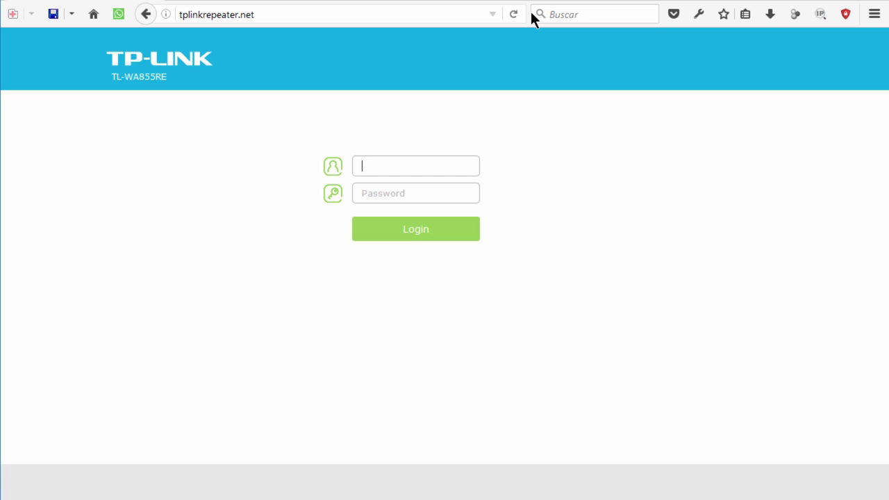
key("Tab")
key("Return")
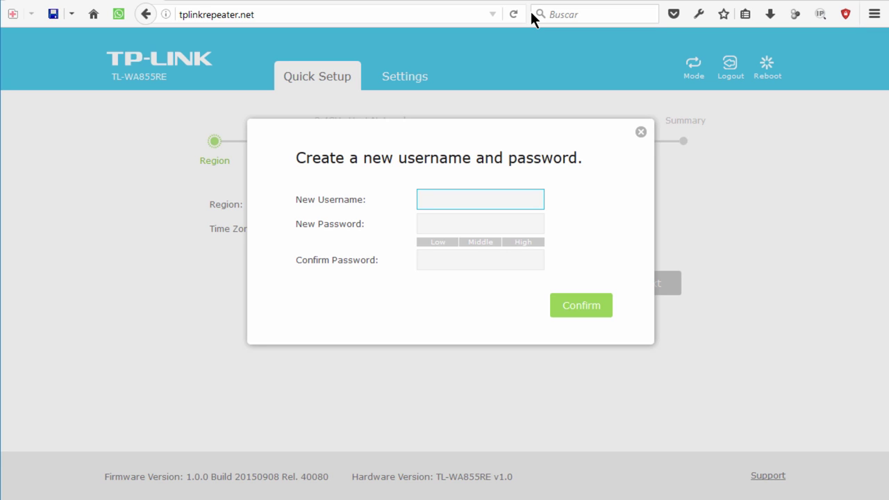
- Enter a new login username and password, confirm the password, and submit
key("Tab")
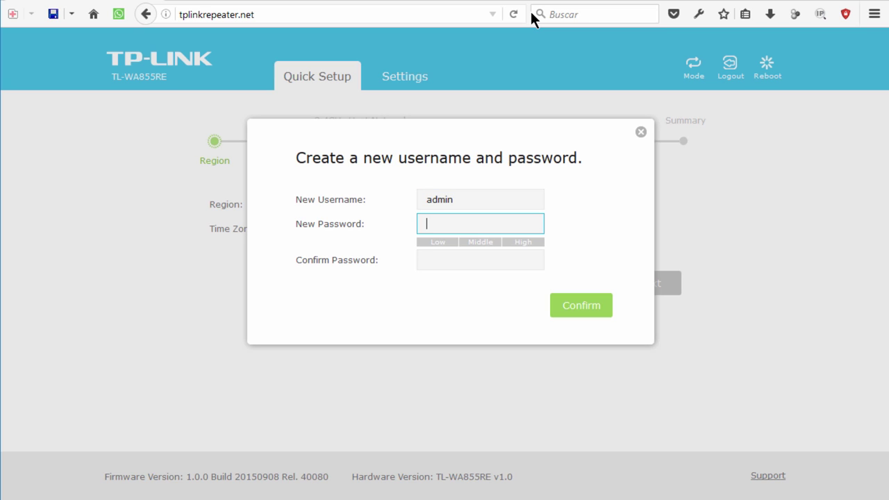
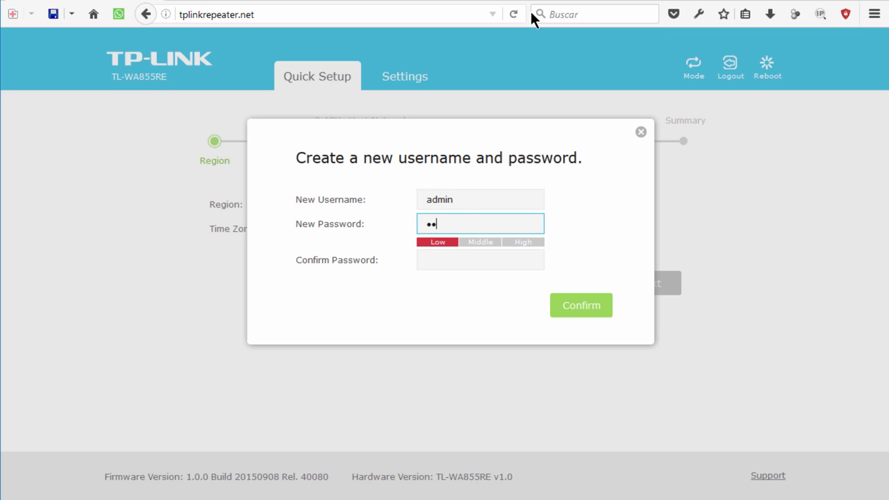
key("Tab")
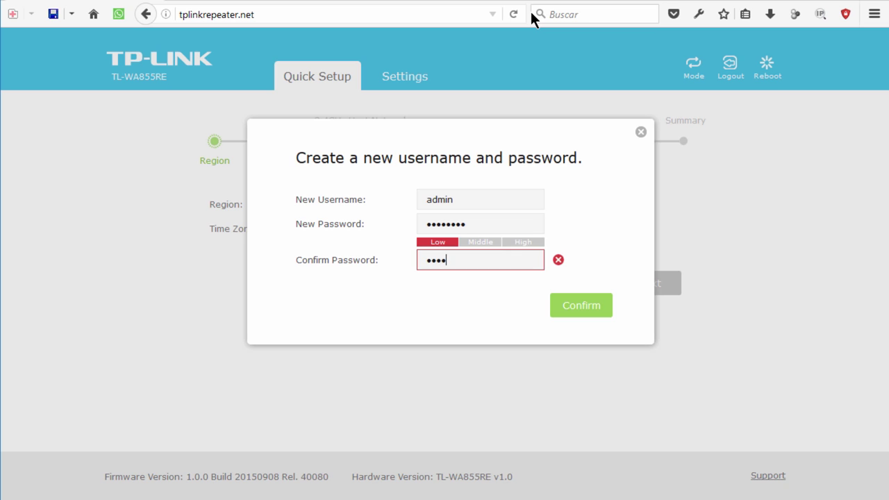
key("Return")
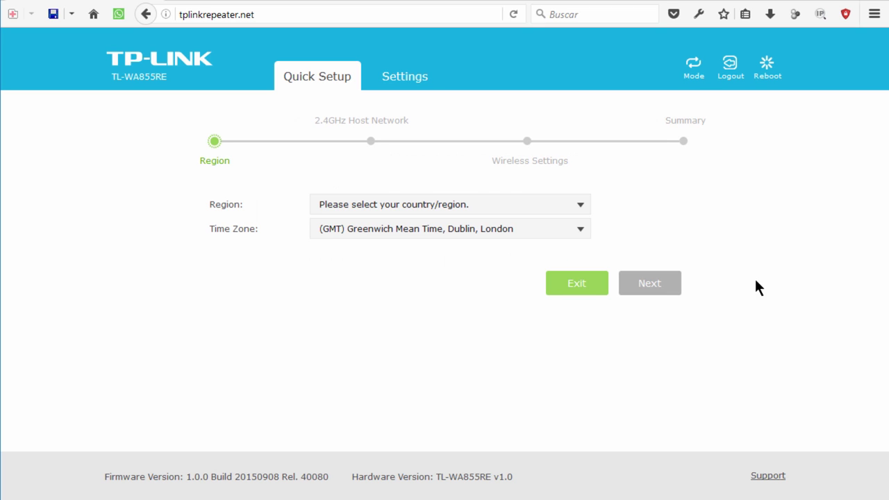
- Choose Spain as the region, leave the time zone at (GMT) Greenwich Mean Time, and continue
left_click(581, 207)
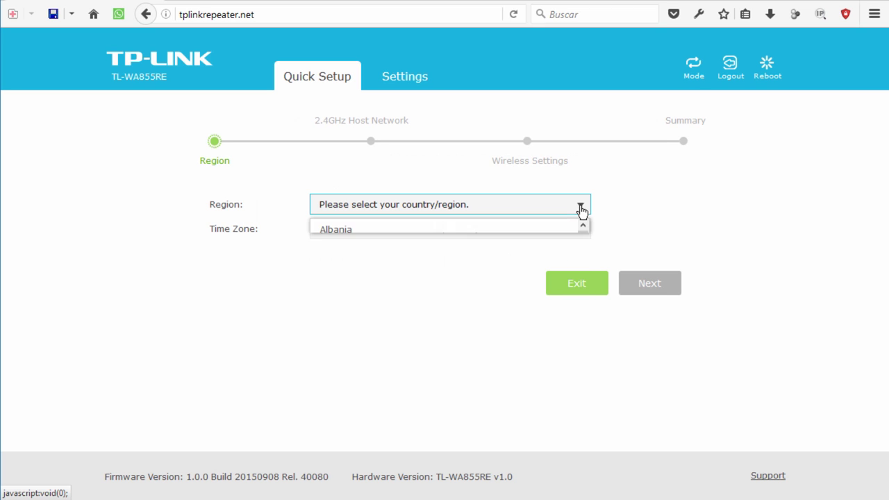
scroll(490, 309, "down", 6)
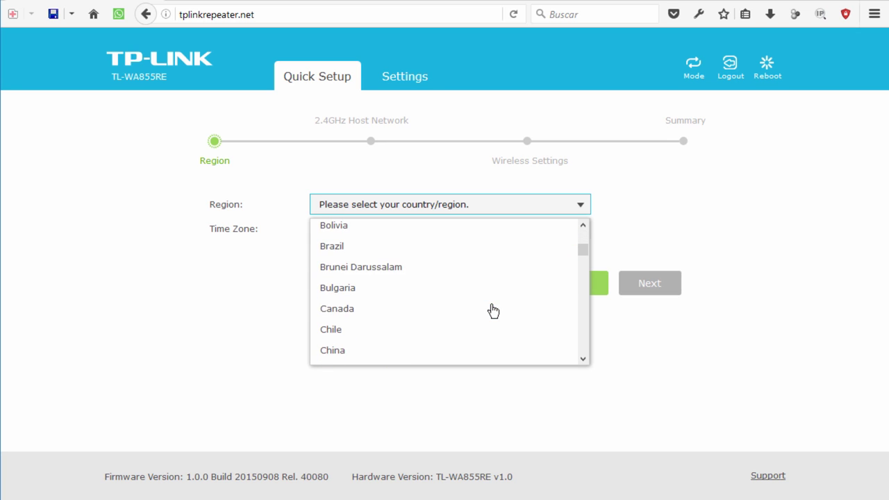
scroll(493, 310, "down", 7)
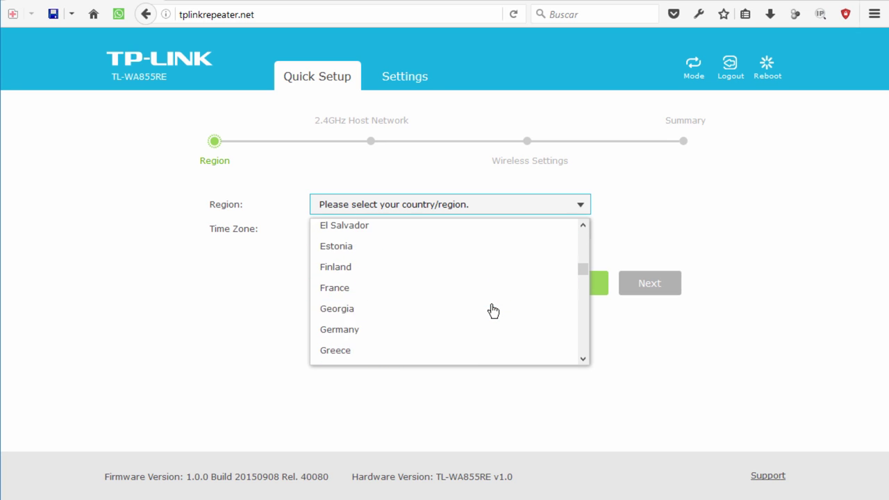
scroll(492, 310, "down", 8)
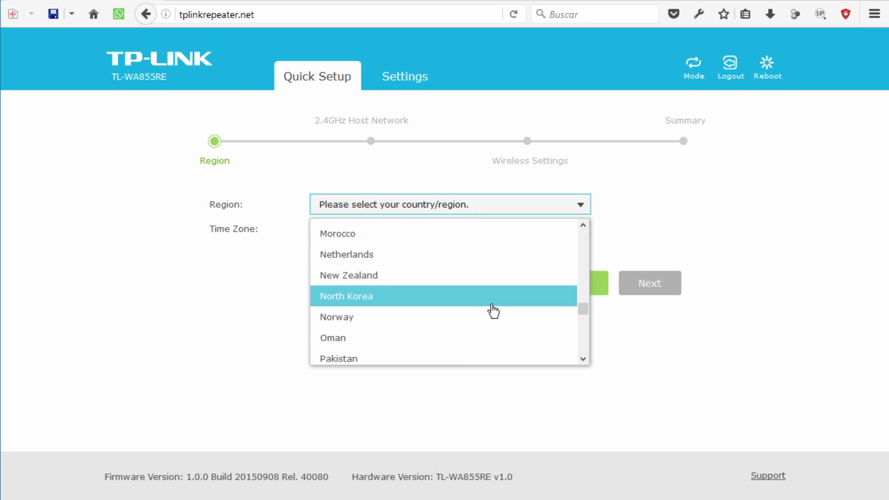
scroll(492, 311, "down", 8)
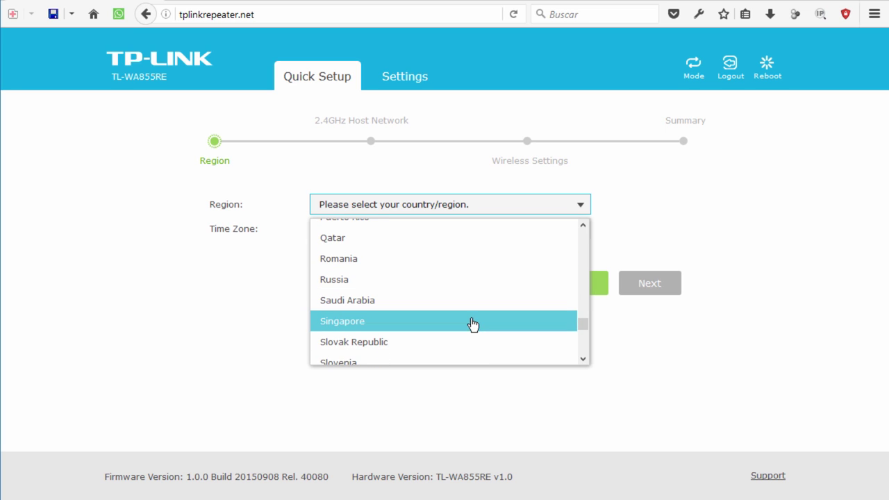
scroll(337, 333, "down", 1)
left_click(339, 340)
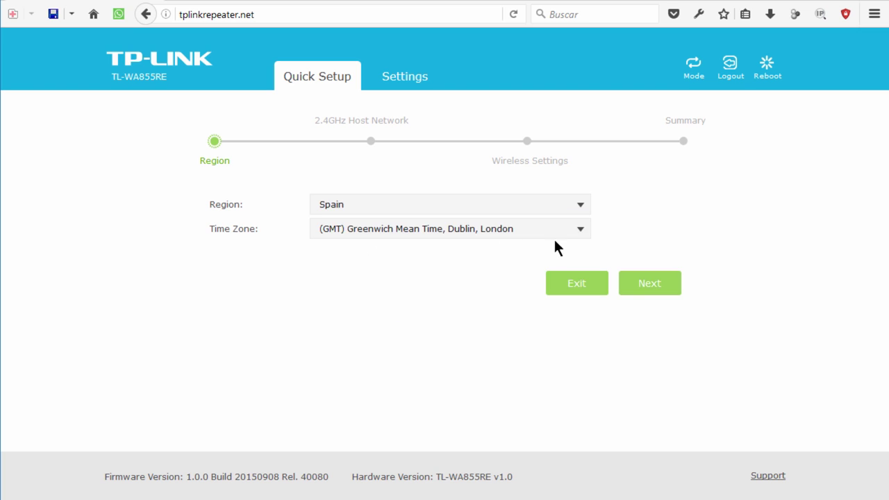
left_click(581, 229)
scroll(444, 298, "down", 1)
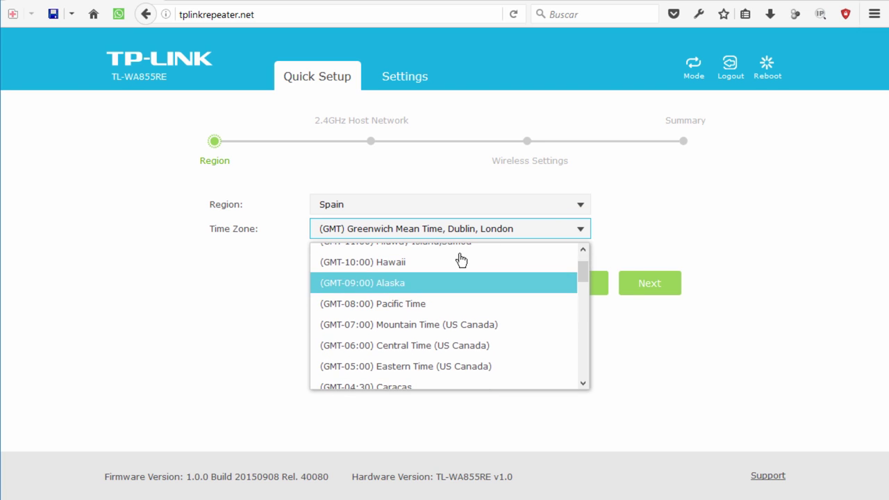
left_click(634, 218)
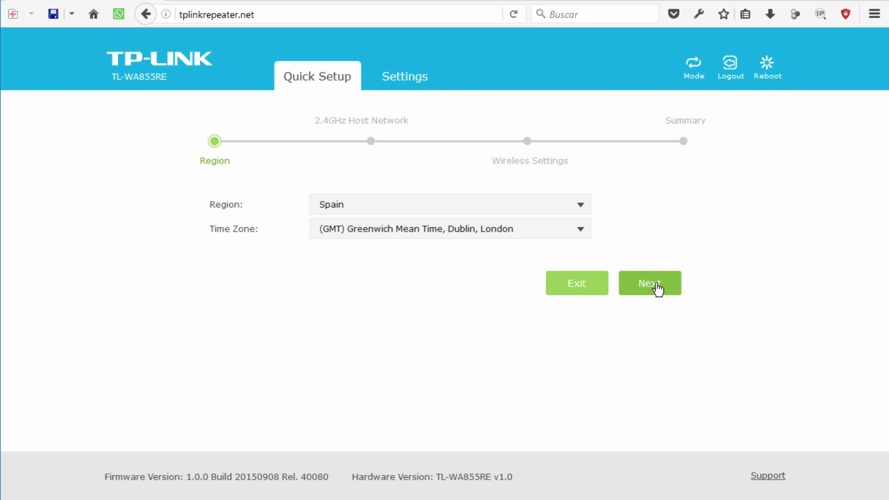
left_click(656, 289)
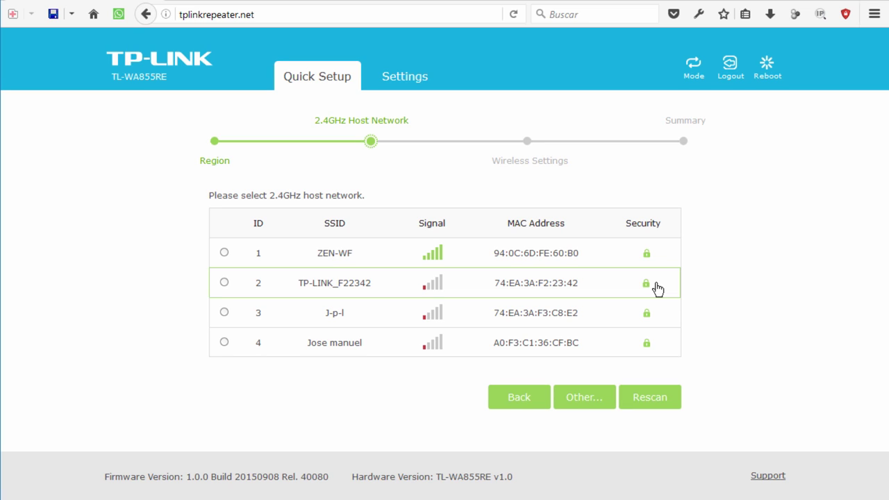
- Select ZEN-WF as the 2.4GHz host network, enter its password, and continue
left_click(225, 254)
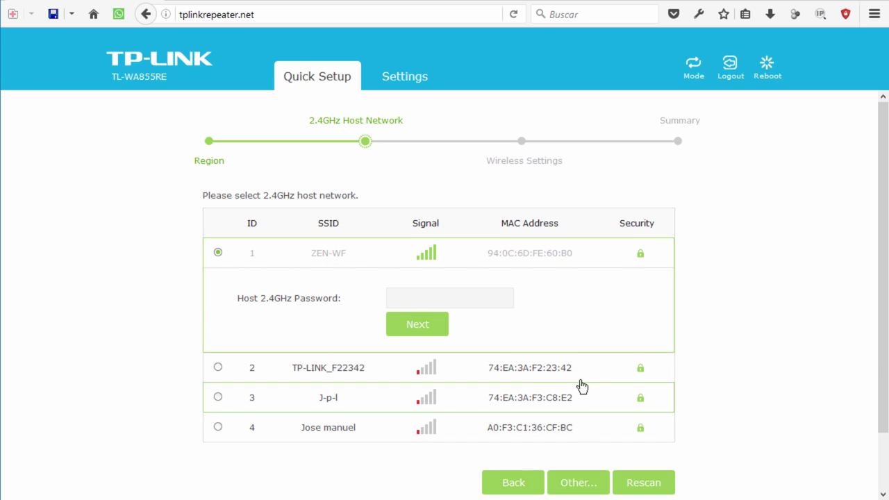
left_click(470, 302)
scroll(800, 277, "down", 1)
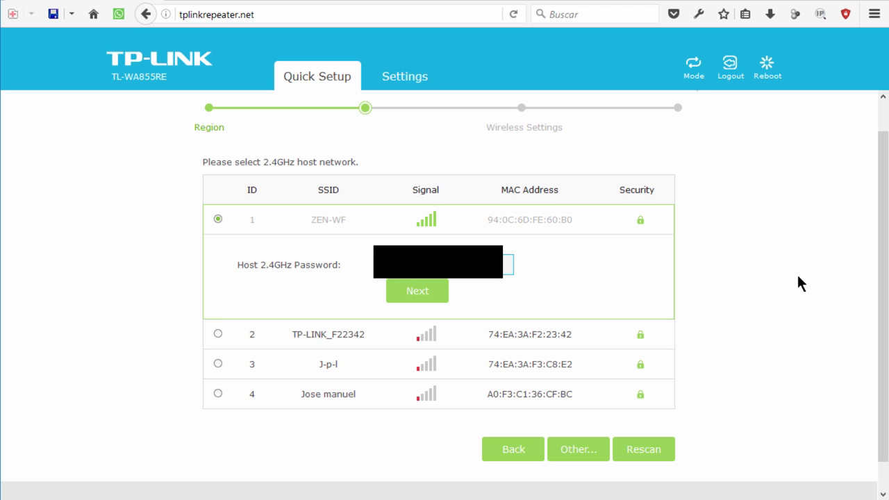
left_click(424, 297)
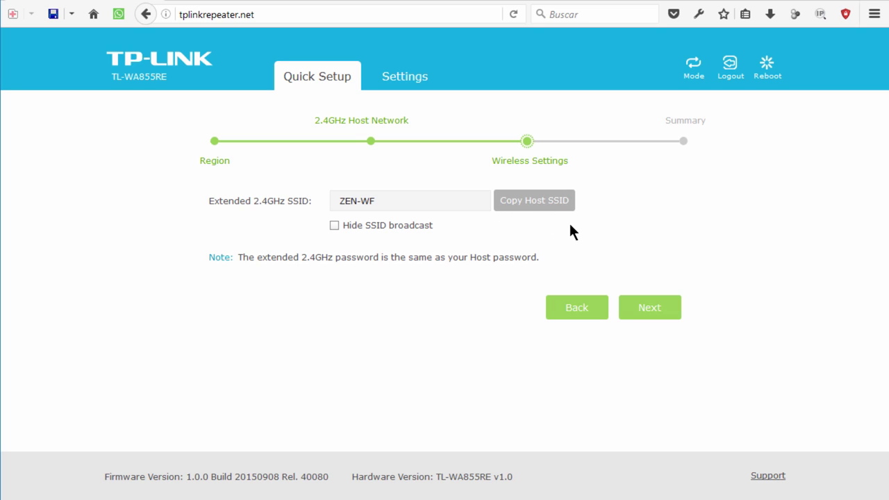
- Append -EXT to the extended 2.4GHz SSID to make it ZEN-WF-EXT
left_click(461, 202)
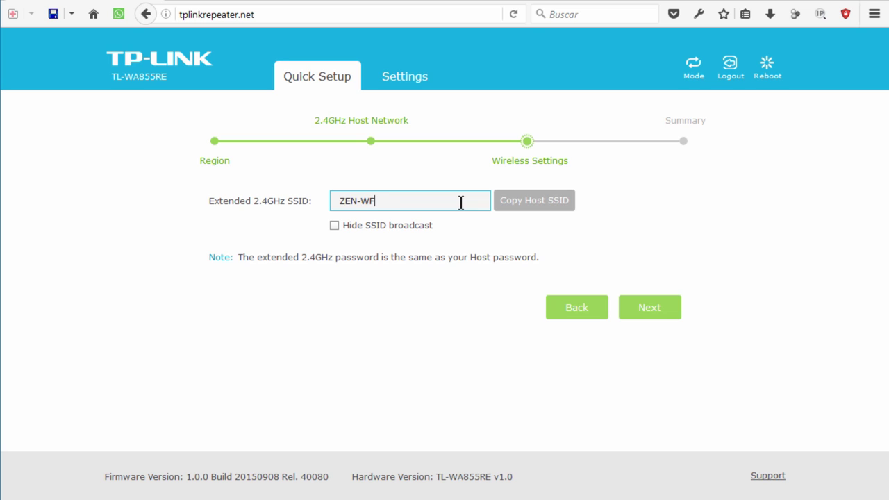
type("-EXT")
- Go to the setup summary and save the ZEN-WF-EXT settings so the extender reboots
left_click(649, 309)
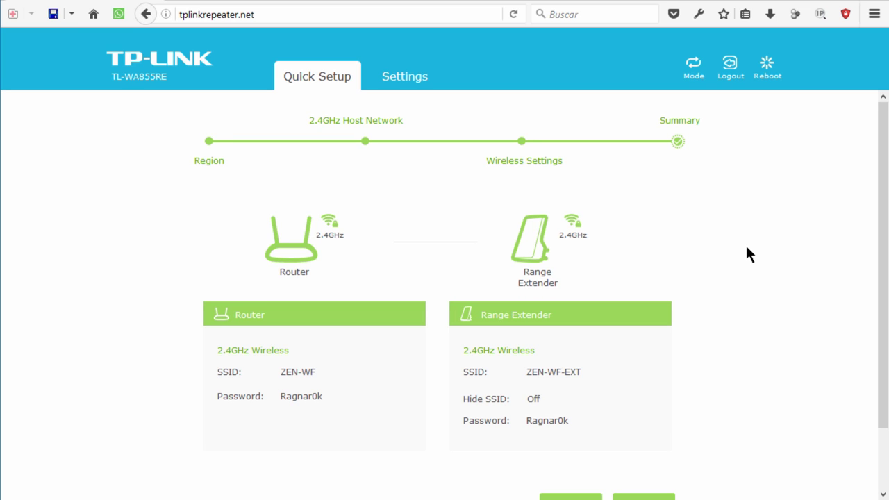
scroll(756, 269, "down", 2)
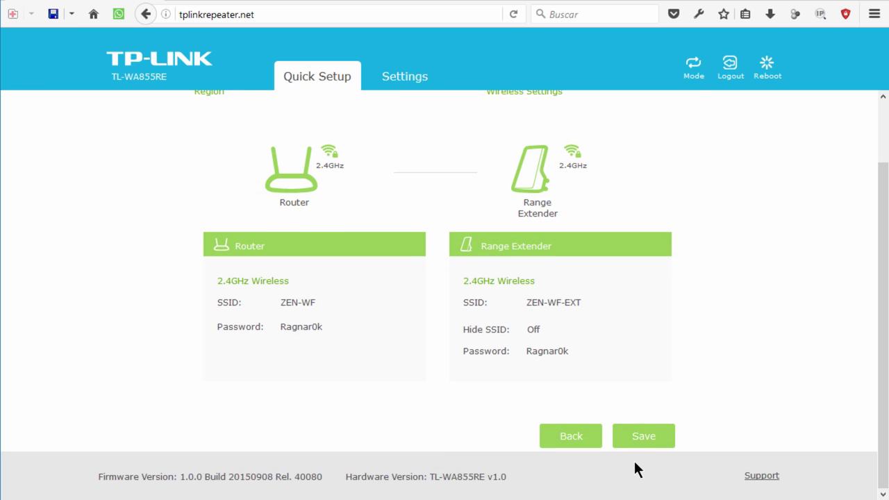
left_click(647, 443)
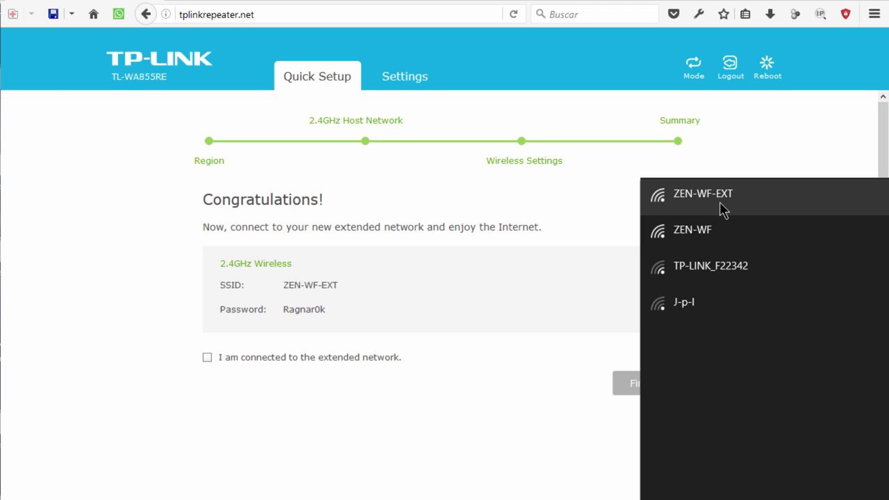
- Join ZEN-WF-EXT with its network password, then confirm the connection and finish the quick setup
left_click(719, 201)
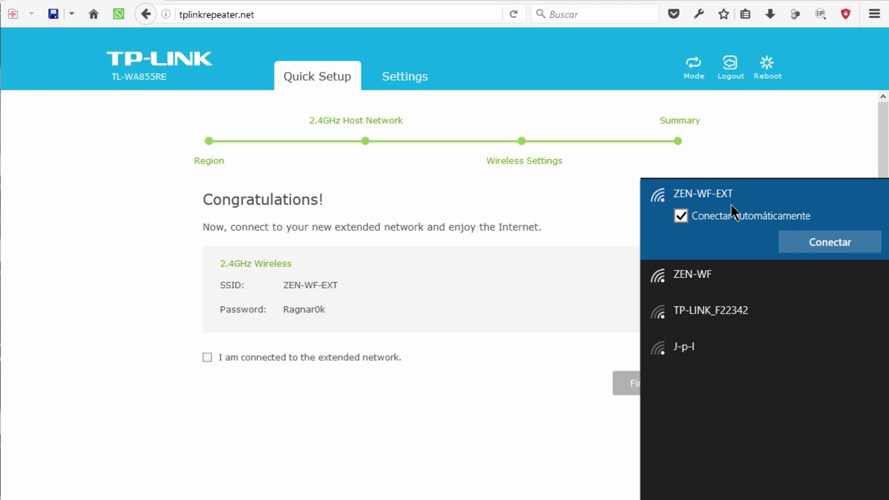
left_click(815, 238)
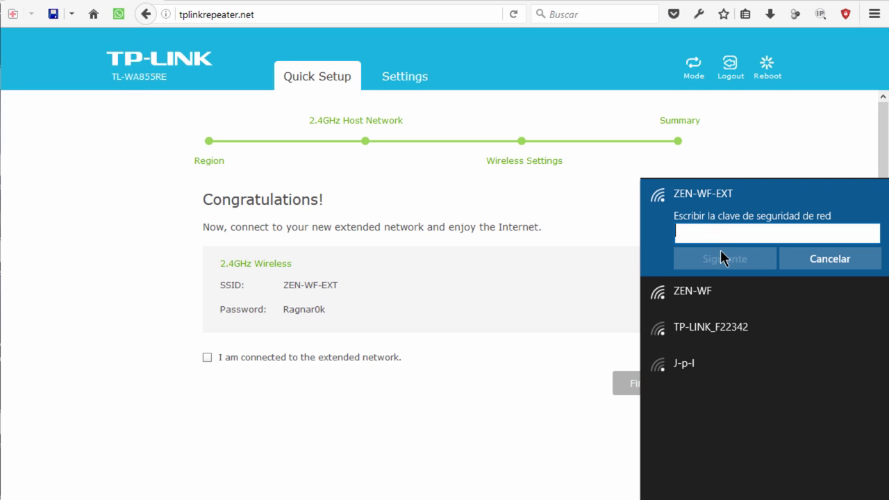
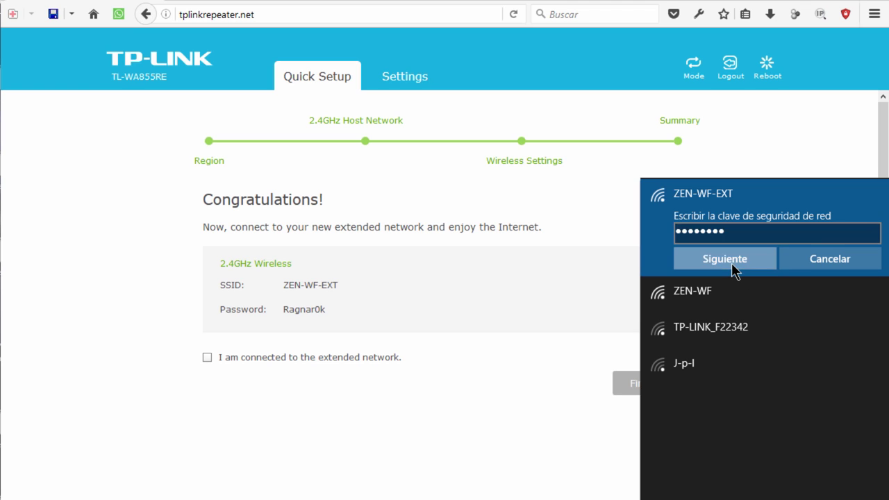
left_click(728, 264)
left_click(726, 306)
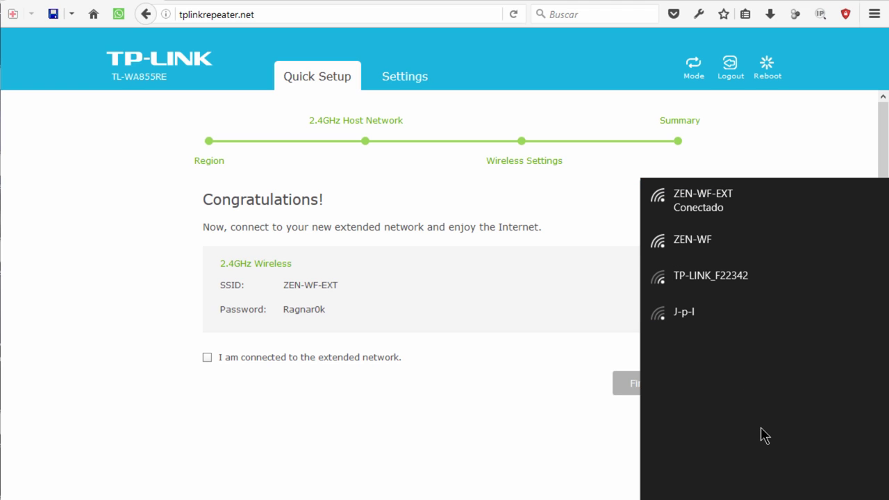
left_click(609, 480)
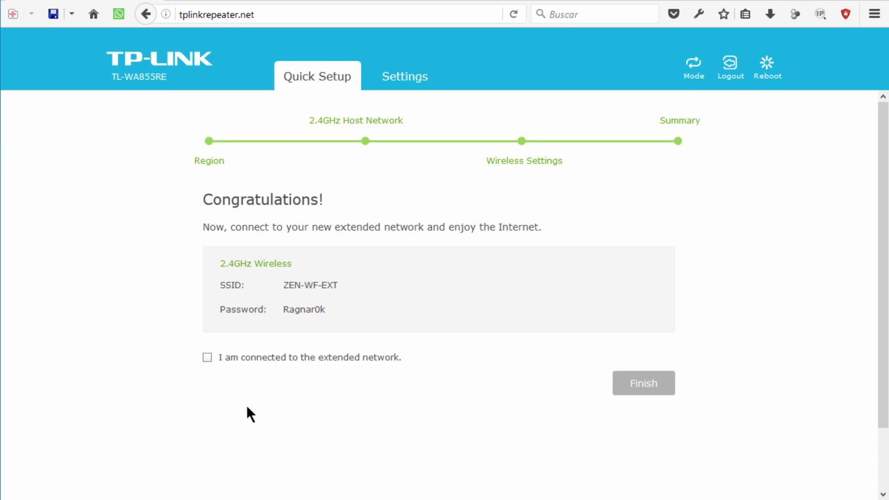
left_click(230, 362)
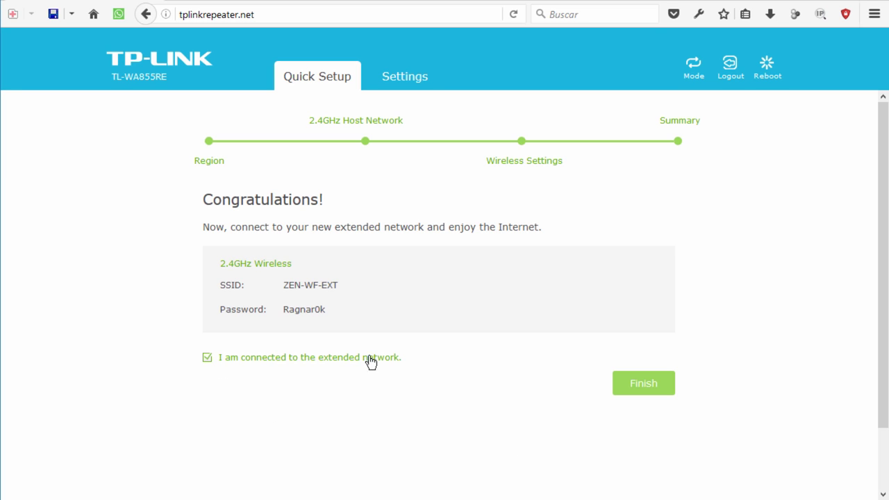
left_click(639, 386)
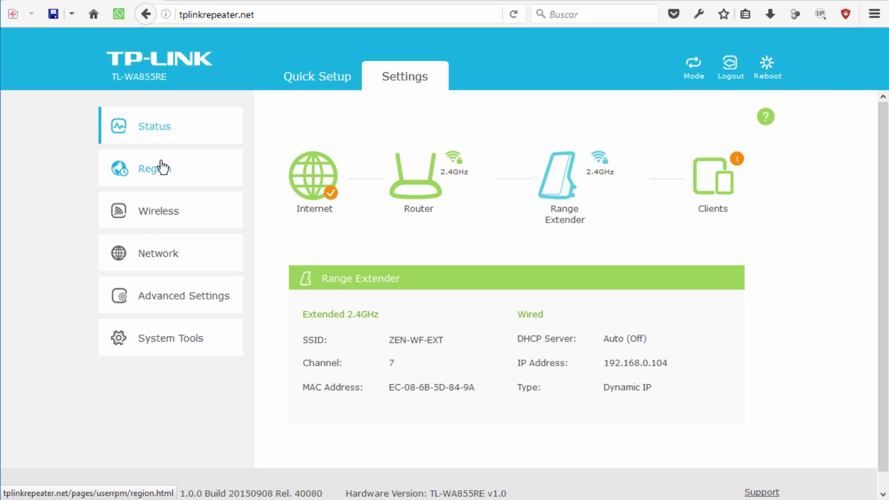
- Check the Internet, host router, range extender and client status, then open Region settings
left_click(319, 175)
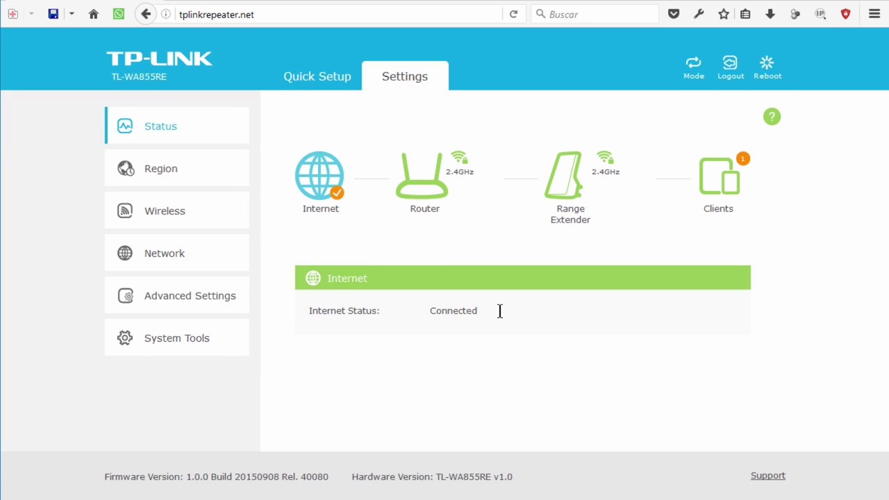
left_click(422, 193)
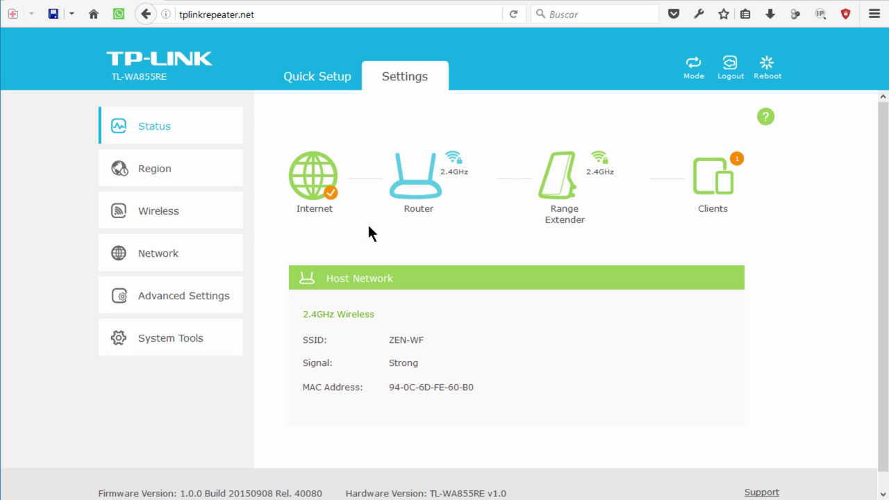
left_click(301, 187)
left_click(445, 195)
left_click(567, 185)
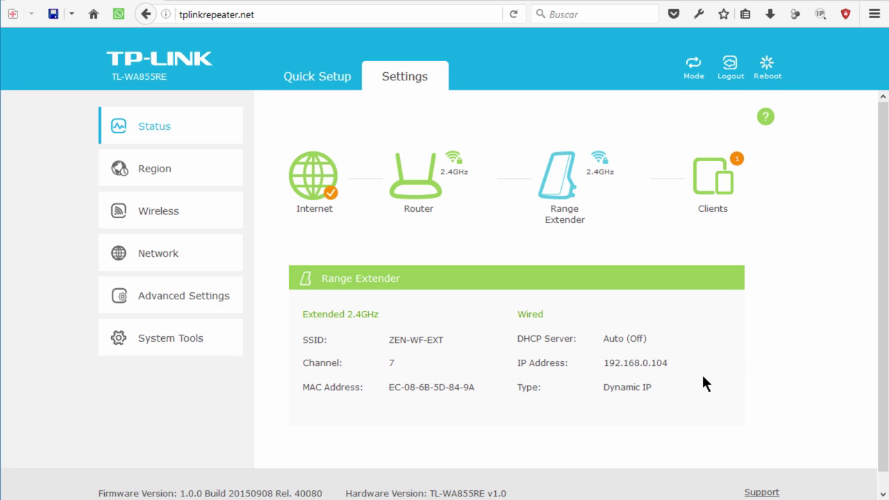
left_click(714, 175)
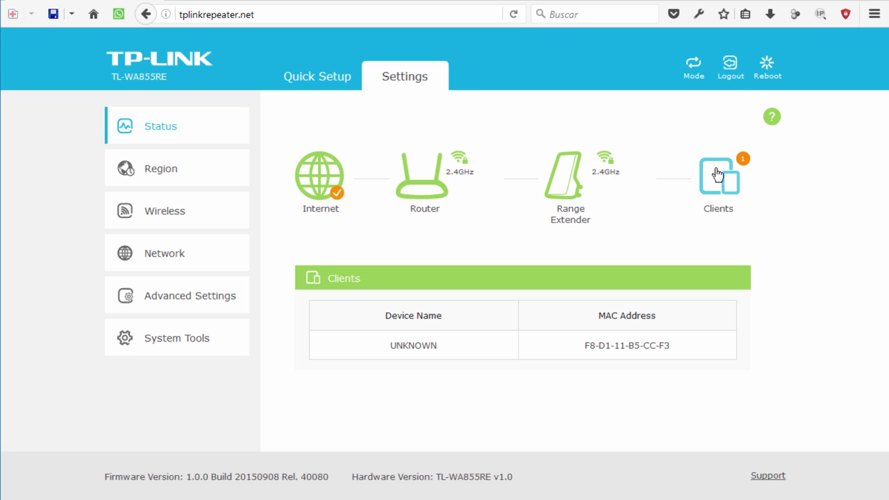
left_click(139, 173)
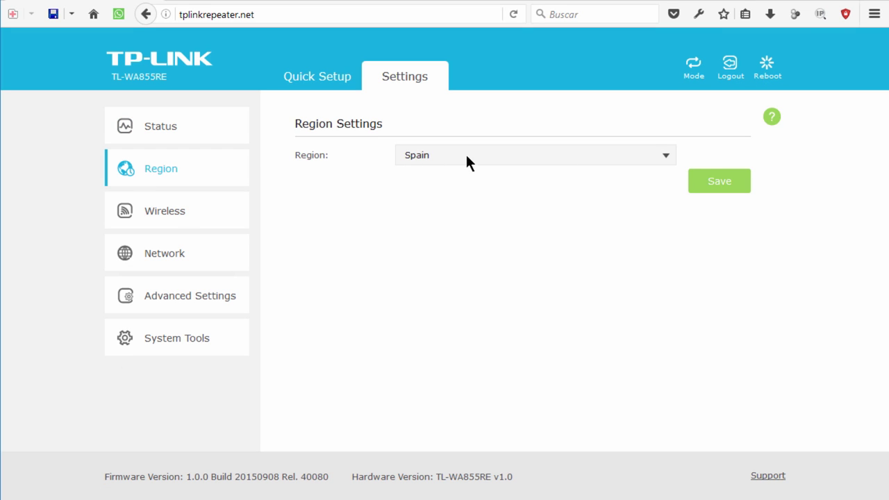
- View the Connect to Network and Extended Network wireless pages, then open Network settings
left_click(166, 216)
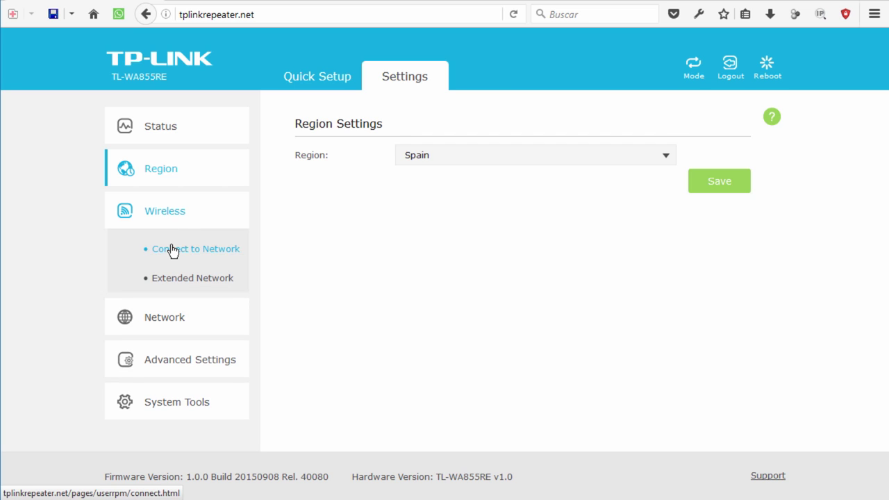
left_click(172, 251)
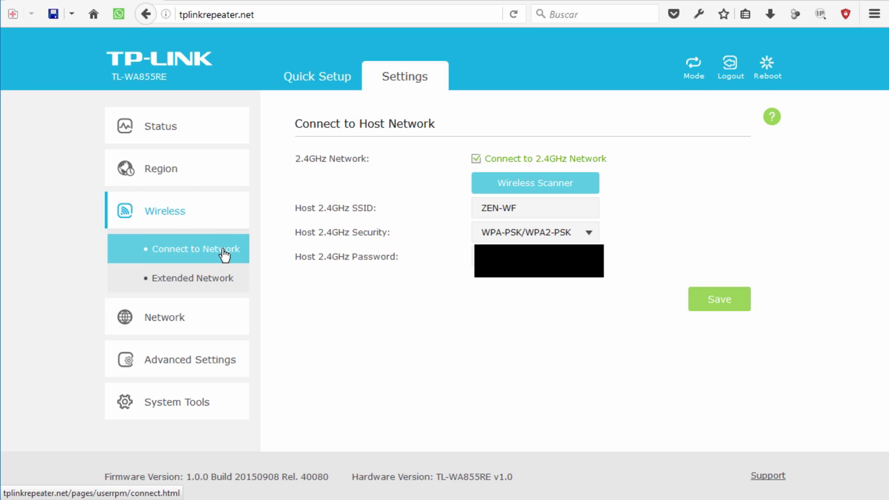
left_click(198, 289)
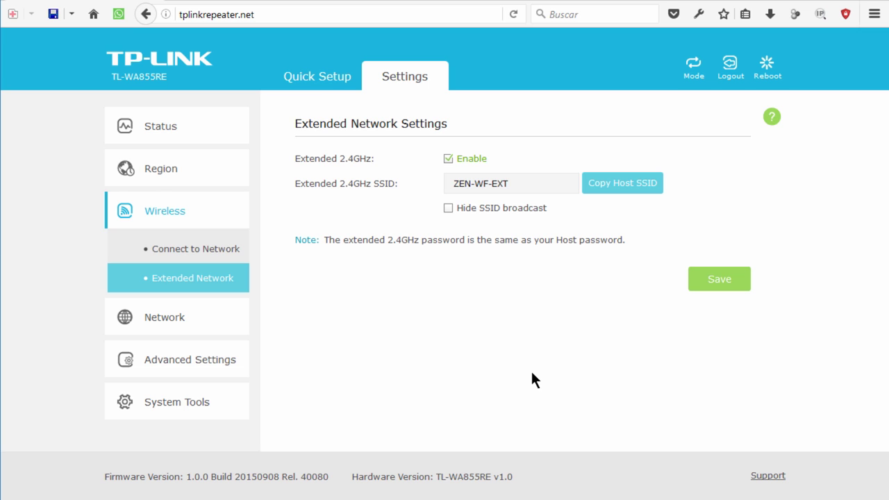
left_click(175, 319)
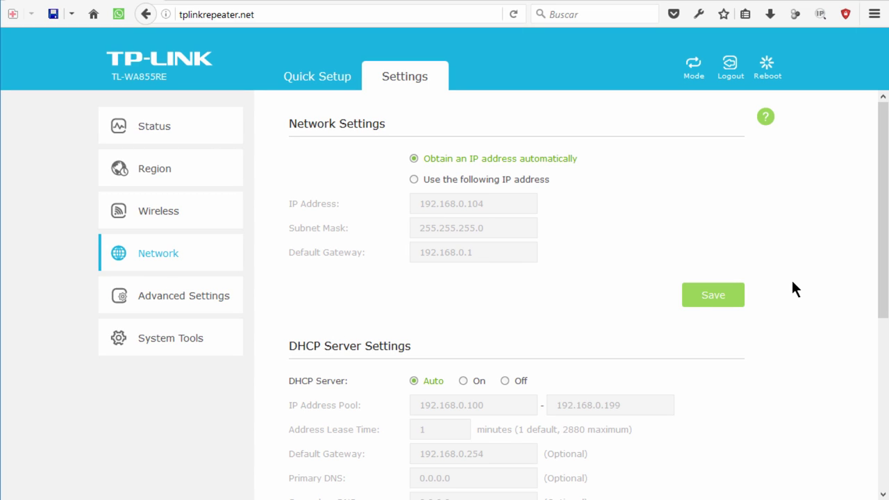
- Switch to the fixed IP 192.168.0.104 with gateway 192.168.0.1 and review the DHCP settings
left_click(453, 181)
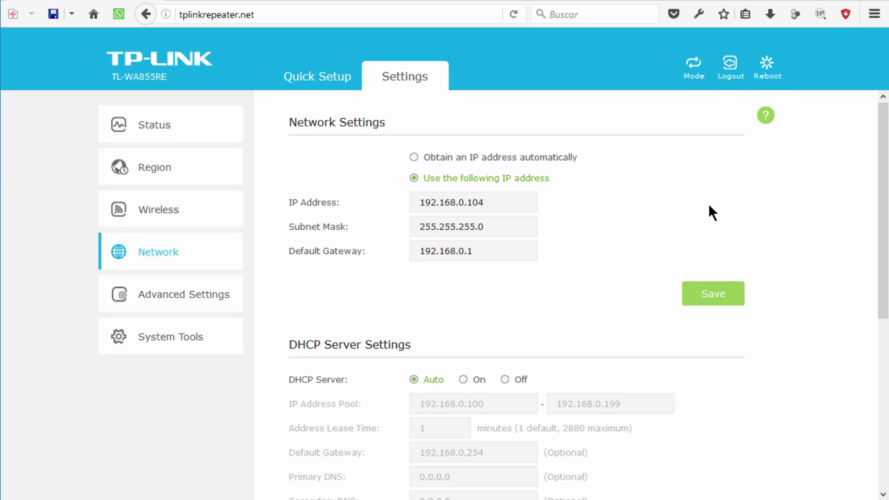
scroll(709, 208, "down", 1)
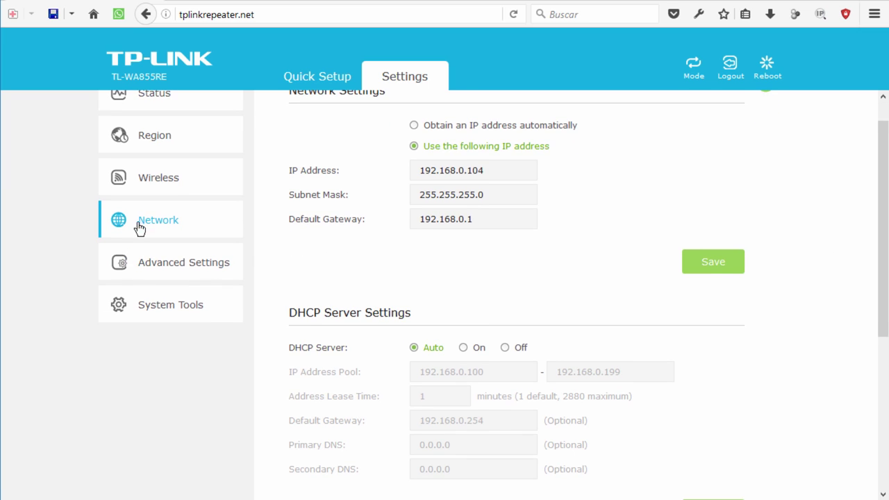
scroll(805, 250, "down", 1)
scroll(852, 266, "up", 2)
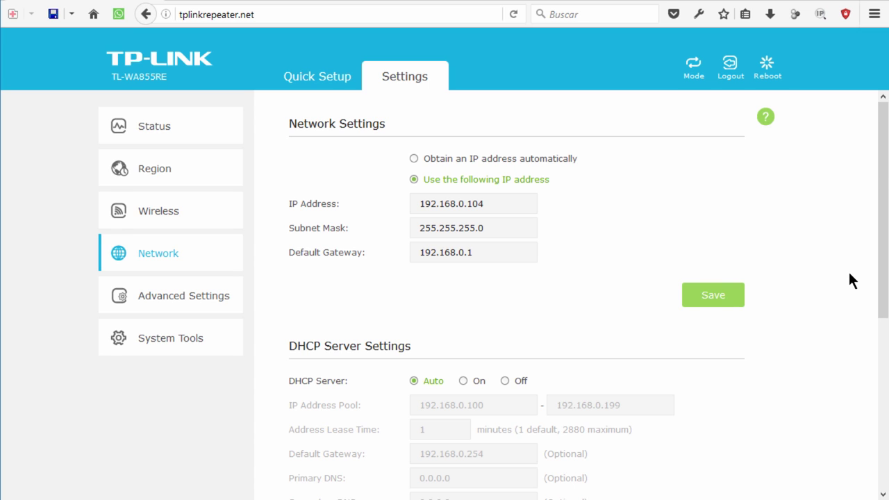
scroll(849, 274, "down", 3)
scroll(840, 275, "up", 1)
scroll(840, 277, "up", 3)
scroll(867, 230, "down", 4)
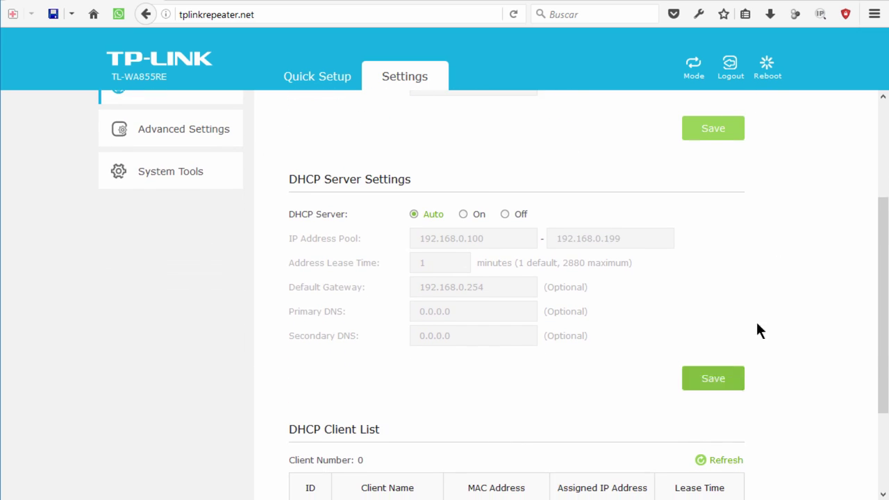
scroll(798, 330, "up", 2)
scroll(801, 326, "up", 2)
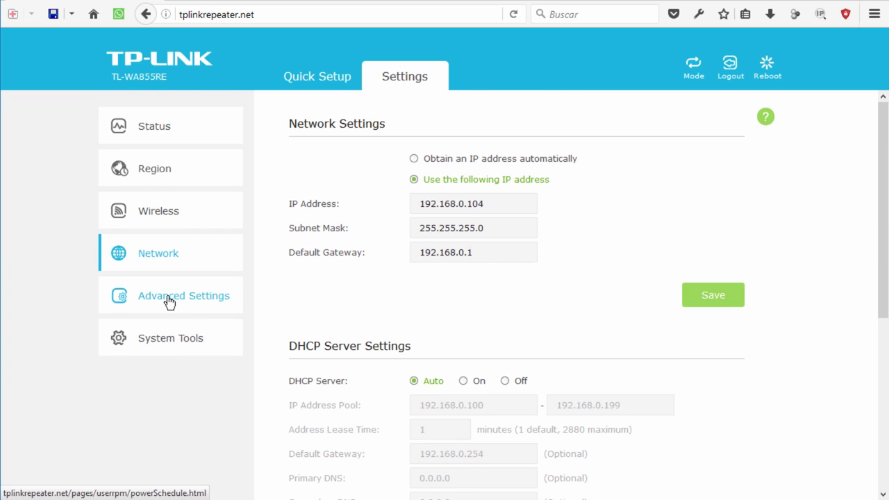
- Go to Power Schedule under Advanced Settings and enable the power schedule to view its options
left_click(169, 301)
scroll(628, 256, "down", 2)
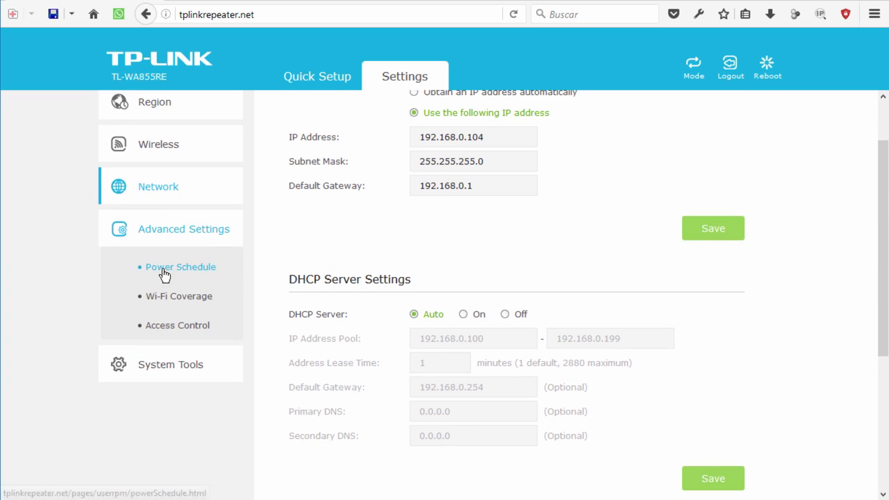
left_click(163, 270)
scroll(643, 356, "down", 1)
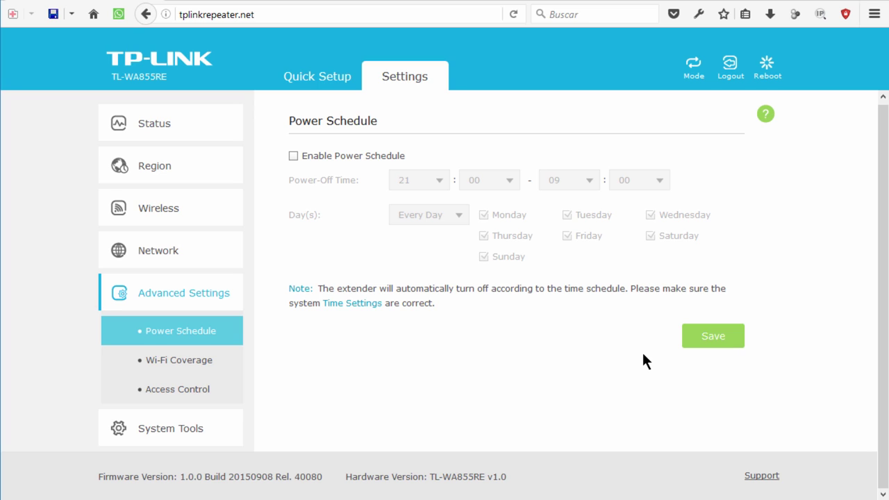
left_click(351, 156)
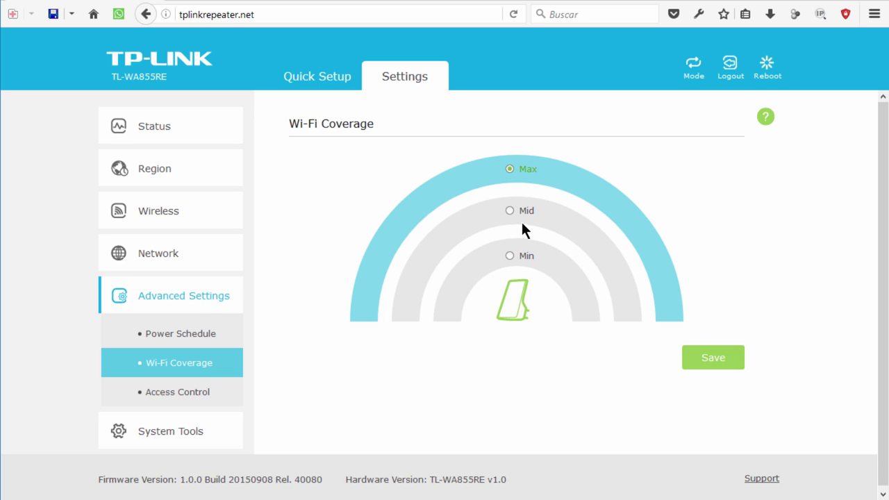
- Try Wi-Fi coverage at Min and Mid, then set it back to Max
left_click(511, 257)
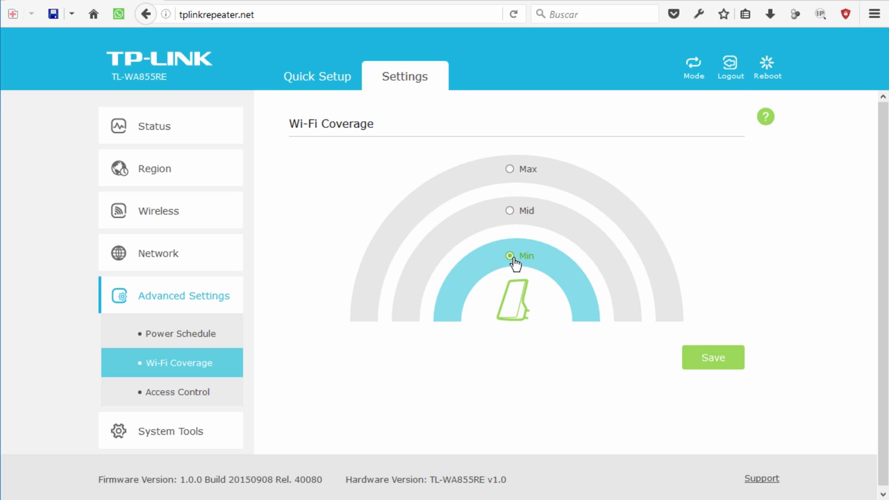
left_click(513, 214)
left_click(512, 171)
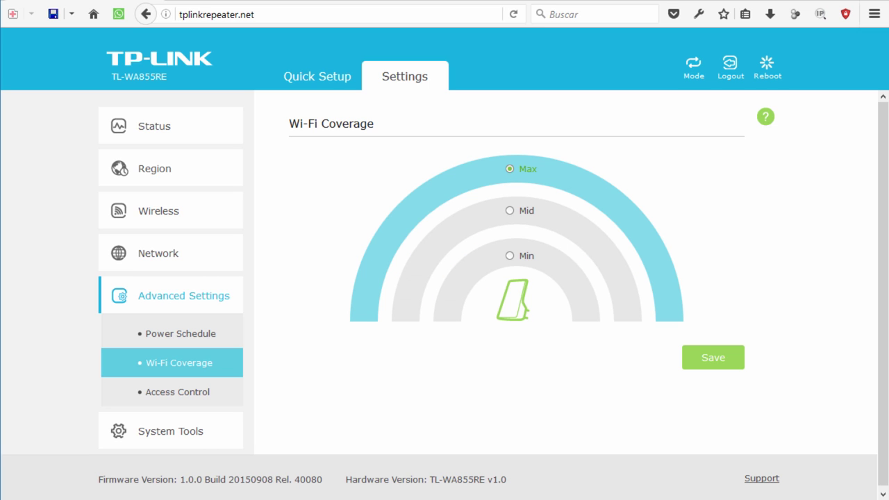
- Review the Access Control page: access control Off, Blacklist mode, one online device
left_click(170, 392)
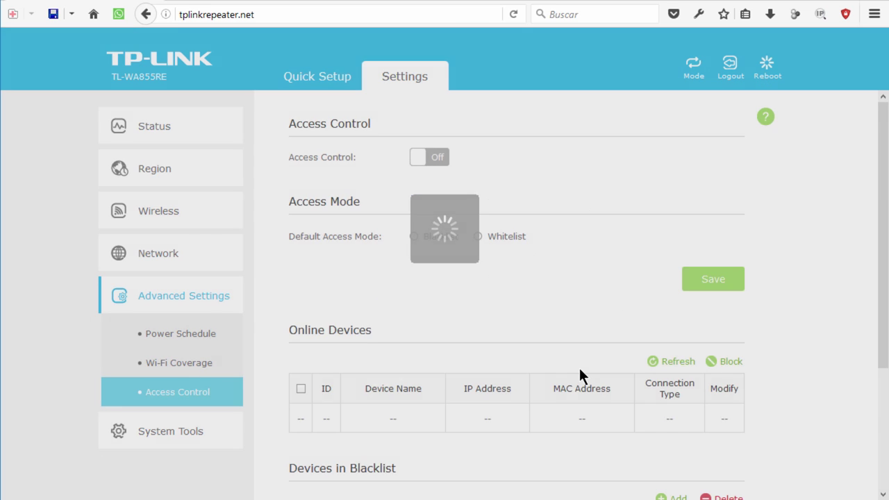
scroll(777, 242, "down", 1)
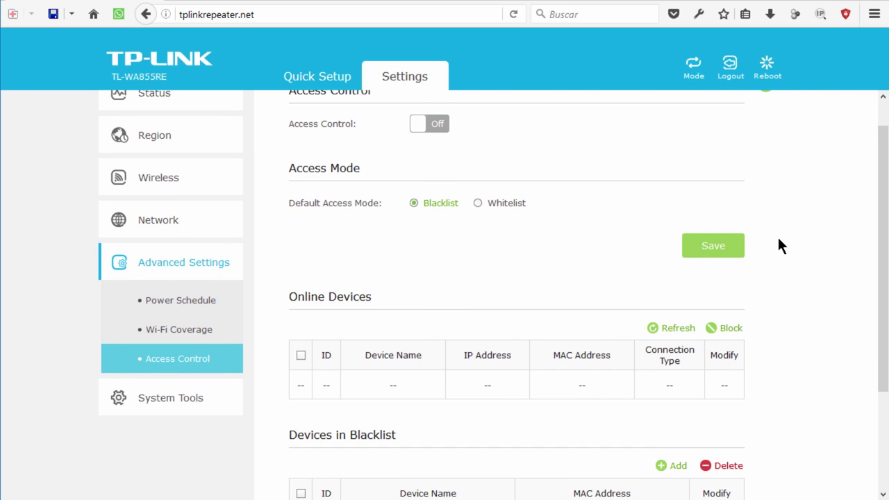
scroll(779, 245, "up", 1)
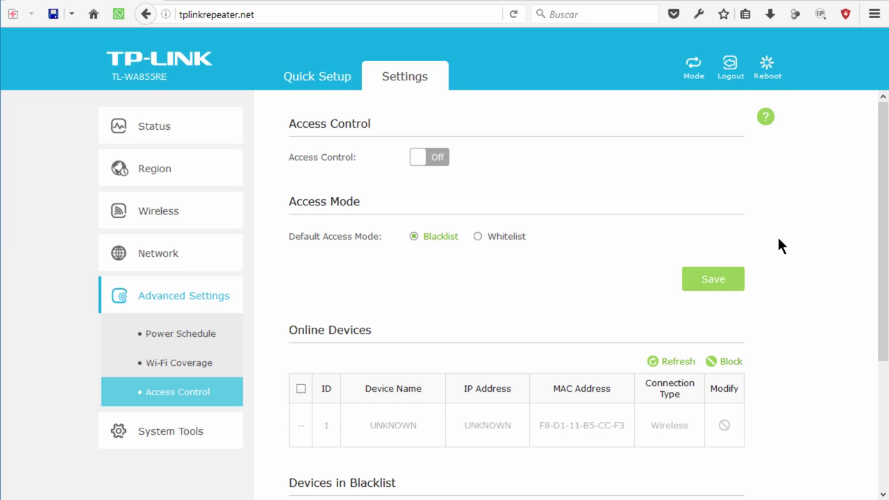
left_click(201, 436)
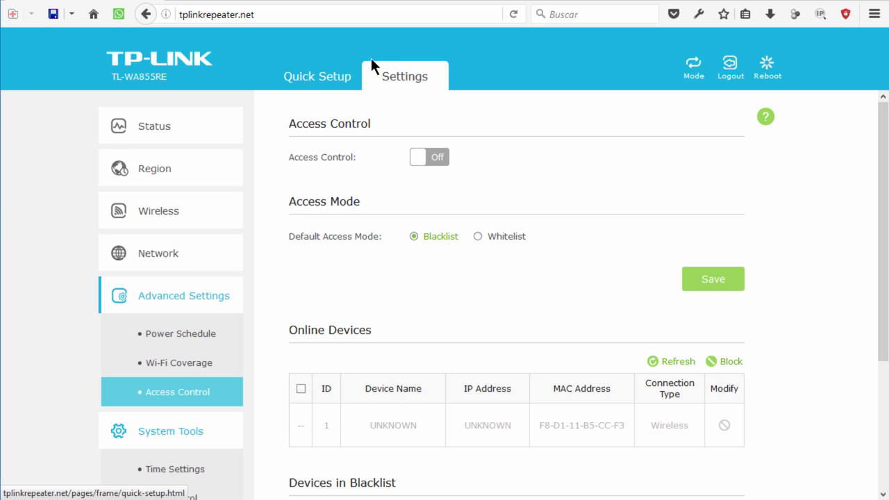
- Browse the Time Settings and LED Control pages under System Tools
scroll(247, 297, "down", 4)
left_click(187, 339)
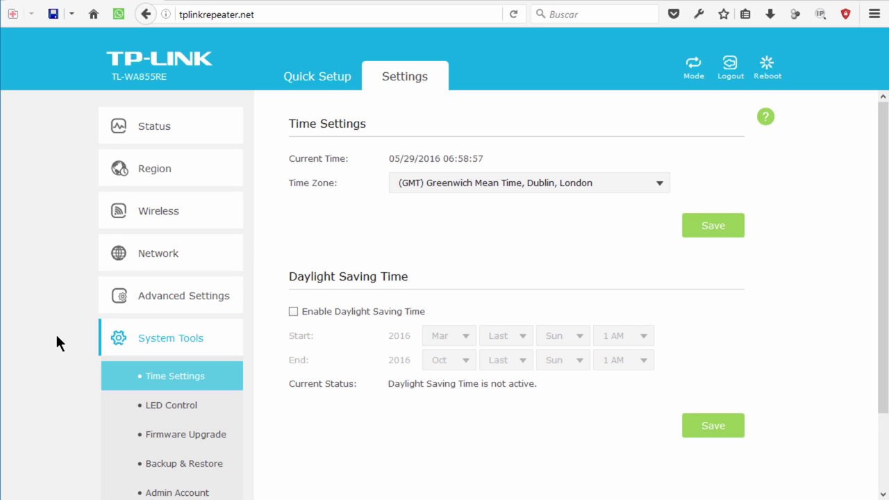
scroll(54, 340, "down", 2)
left_click(178, 342)
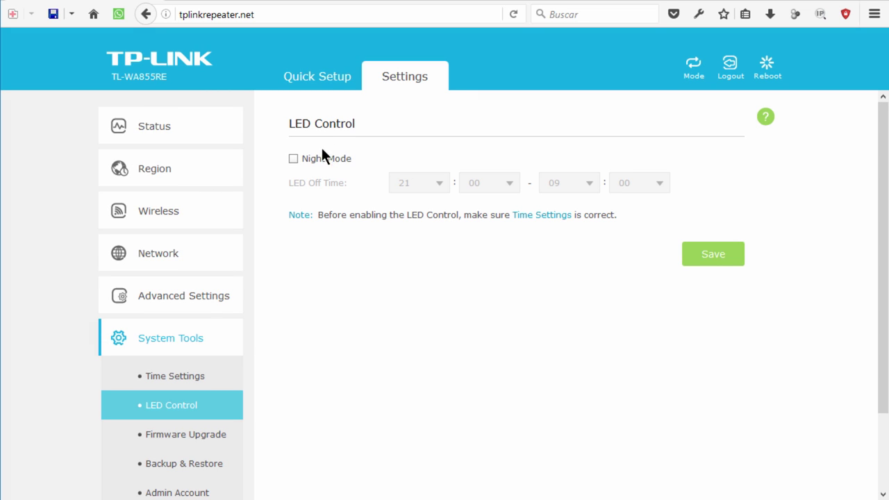
scroll(66, 358, "down", 1)
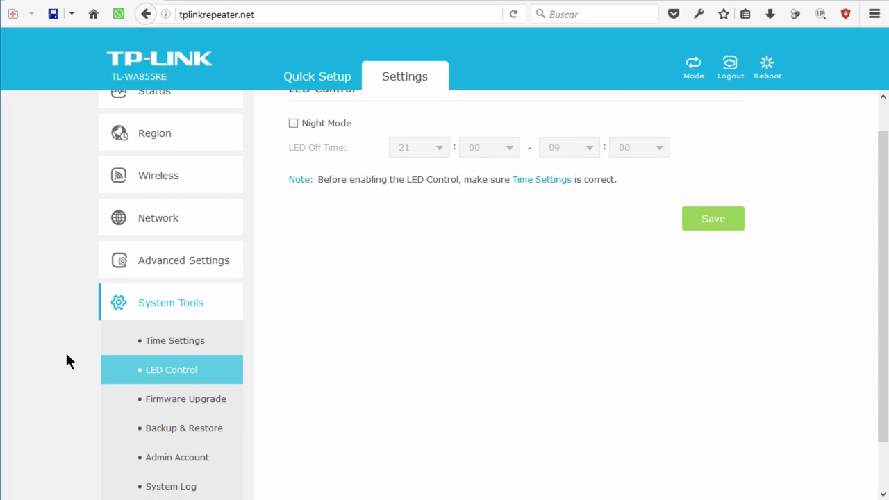
scroll(67, 359, "down", 1)
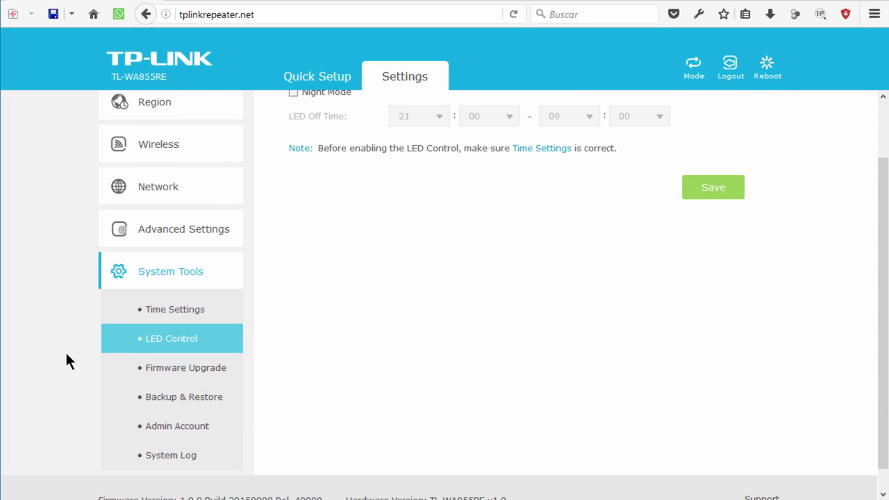
- Browse the Firmware Upgrade, Backup & Restore and Admin Account pages, then the System Log
left_click(194, 371)
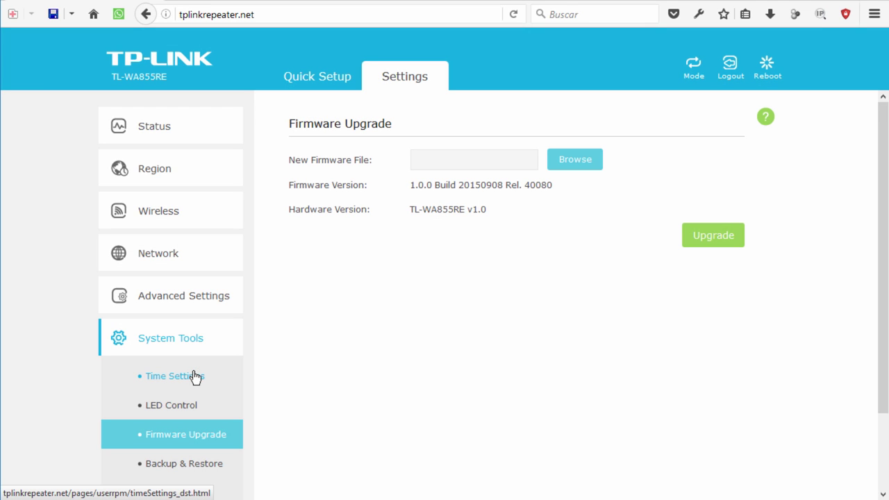
scroll(195, 375, "down", 3)
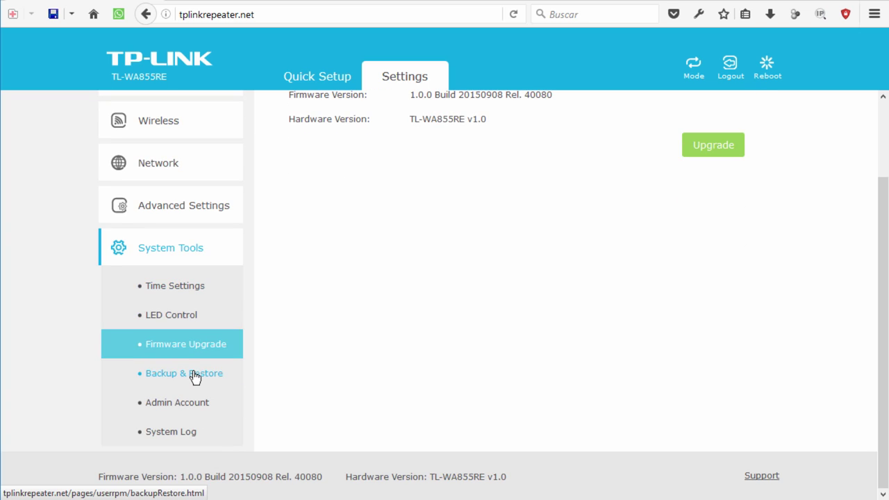
left_click(195, 375)
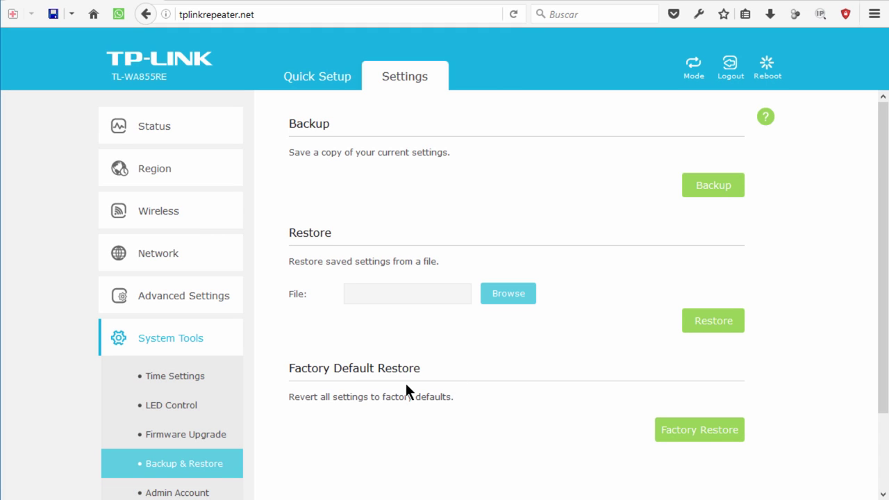
scroll(191, 395, "down", 3)
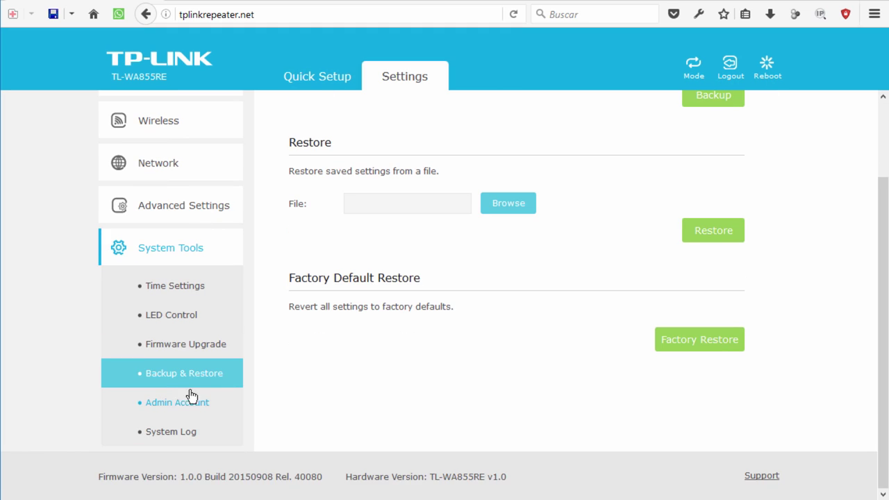
left_click(180, 403)
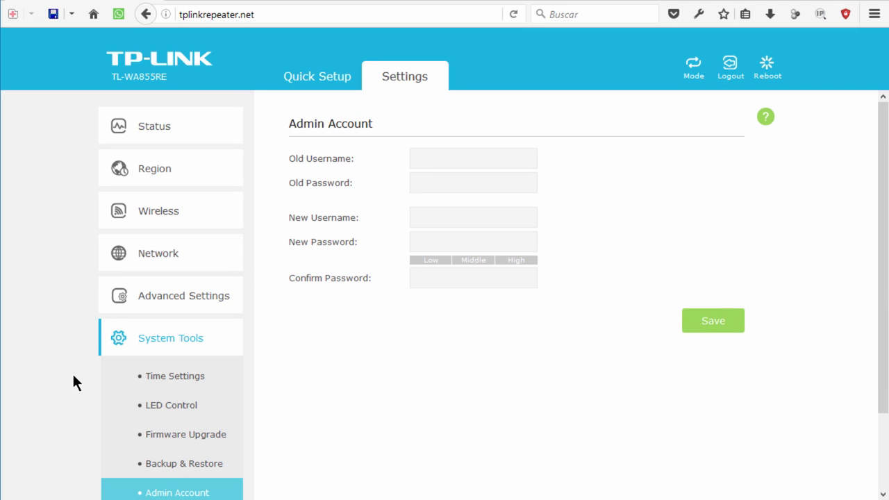
scroll(73, 375, "down", 2)
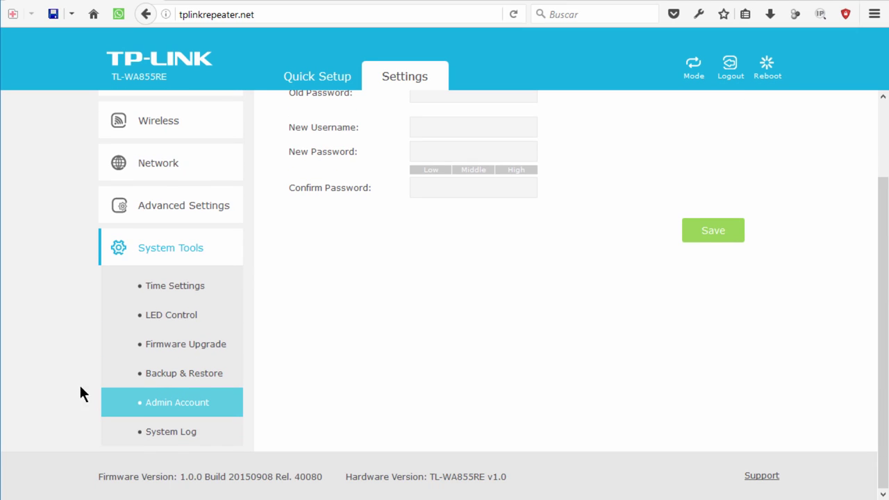
left_click(164, 434)
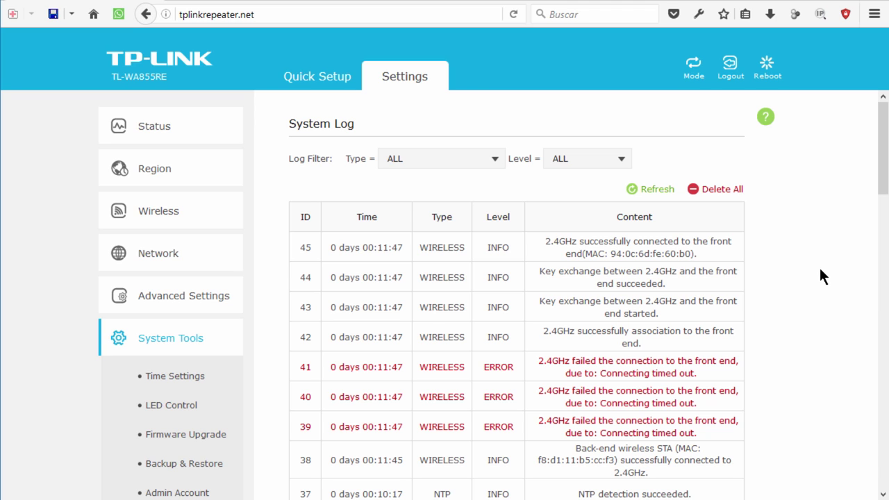
- Scroll through the System Log's wireless, DNS and NTP event entries
scroll(812, 281, "down", 5)
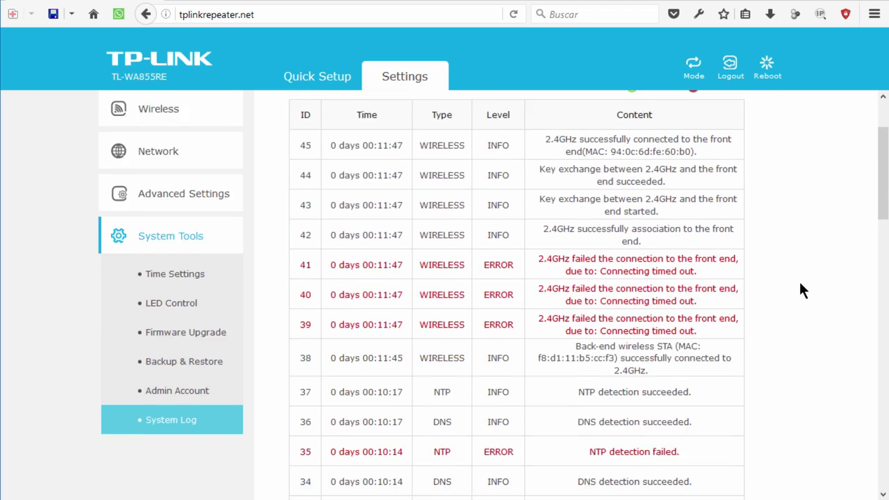
scroll(805, 292, "down", 4)
scroll(805, 292, "up", 9)
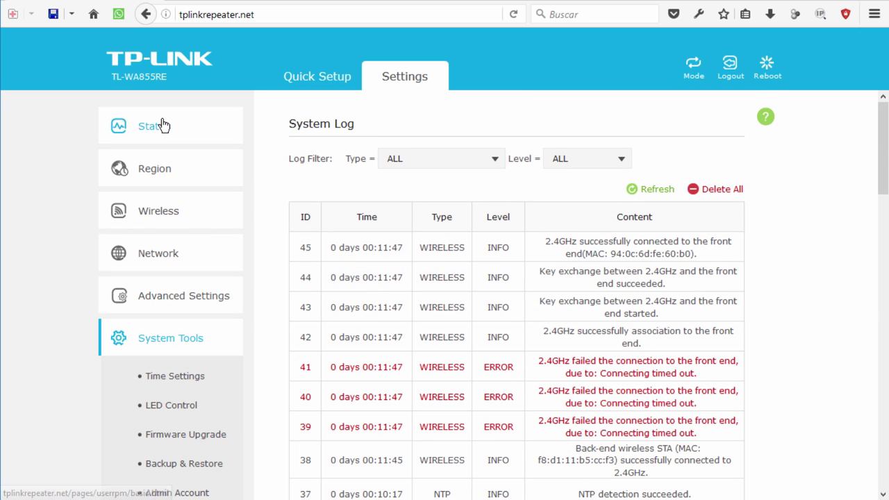
- Go back to the Status overview showing the ZEN-WF-EXT connection
left_click(165, 127)
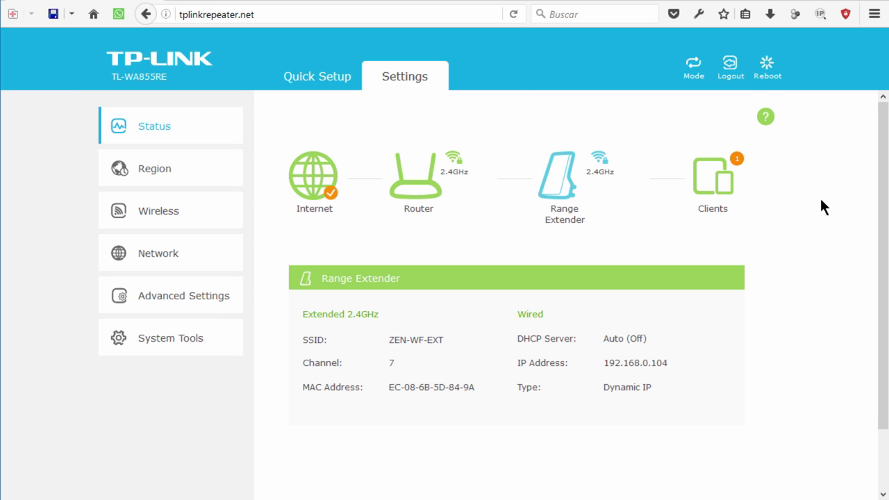